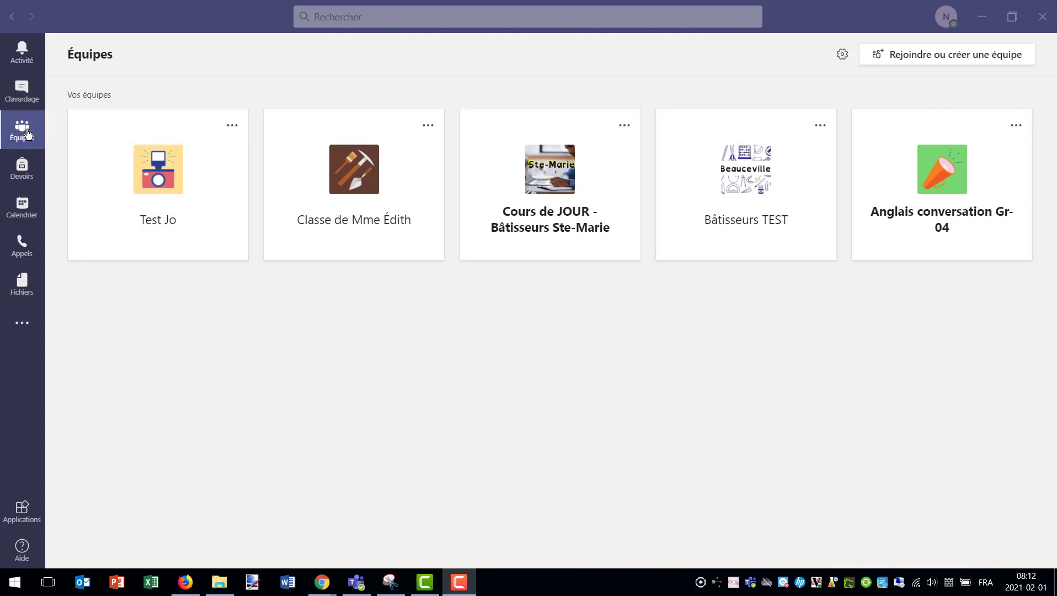
Open the Test Jo team and go to the latest posts in its Général channel.
{"action": "left_click", "coordinate": [22, 132]}
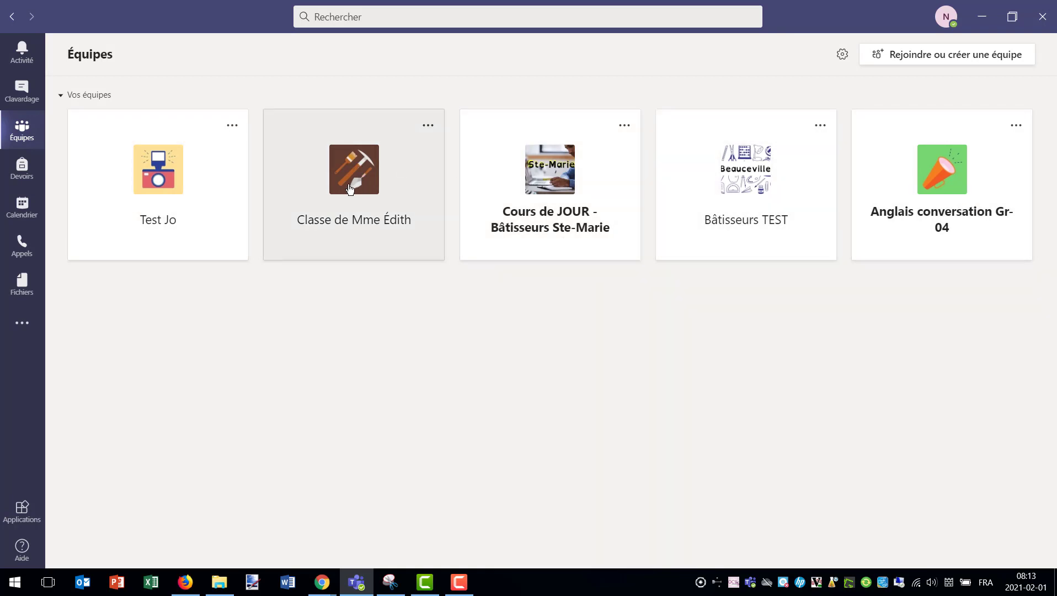
{"action": "left_click", "coordinate": [163, 182]}
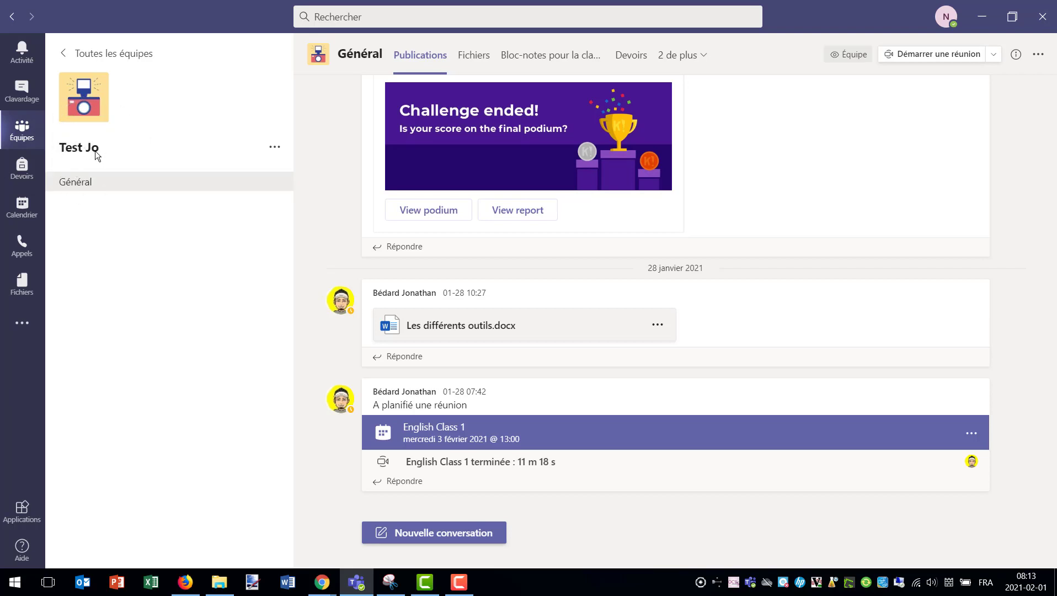
{"action": "left_click", "coordinate": [361, 54]}
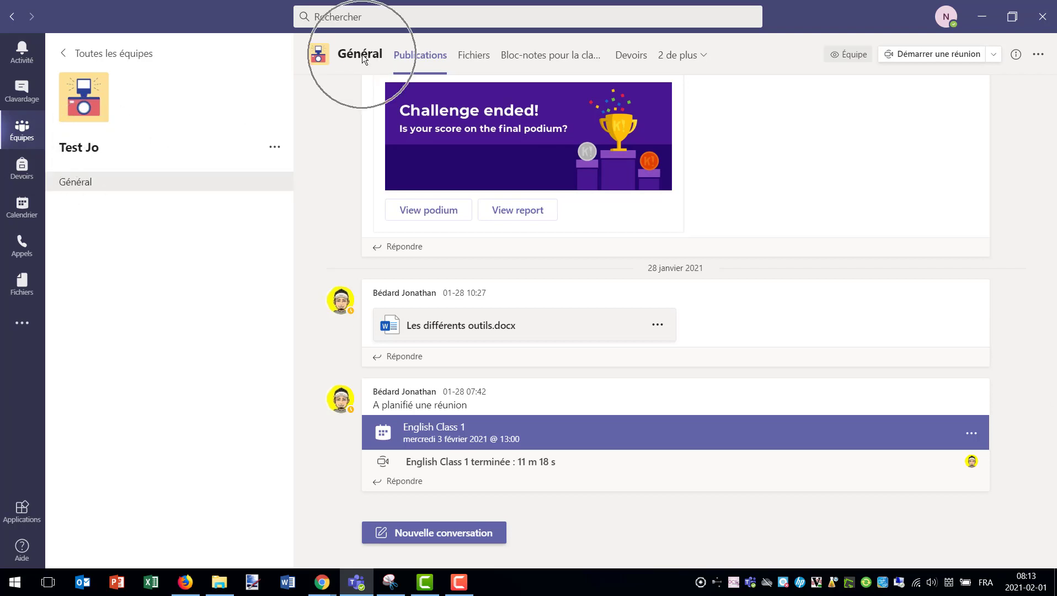
{"action": "left_click", "coordinate": [362, 53]}
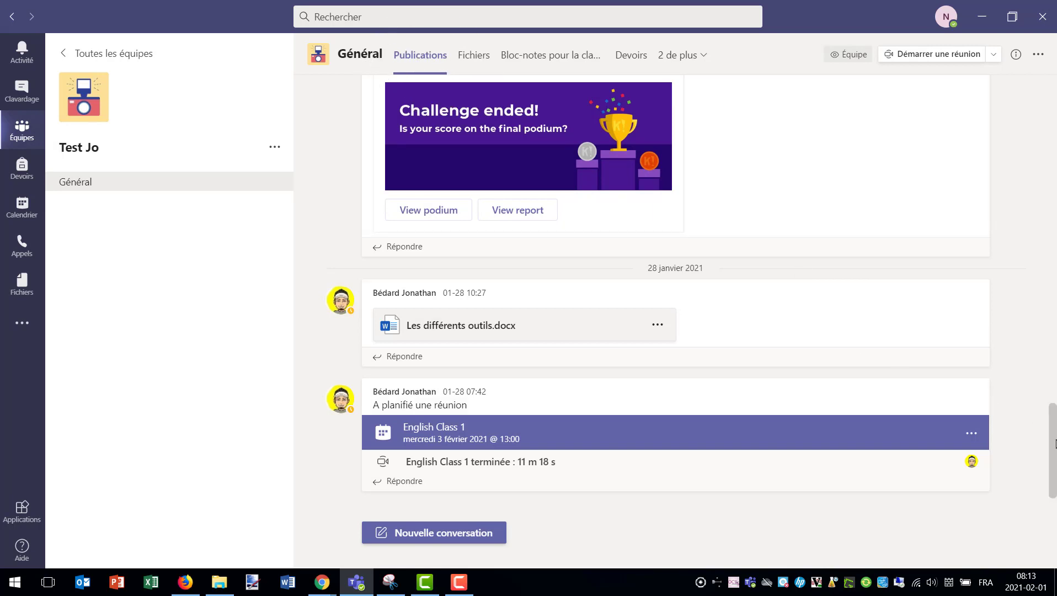
{"action": "left_click_drag", "start_coordinate": [1054, 447], "coordinate": [1055, 515]}
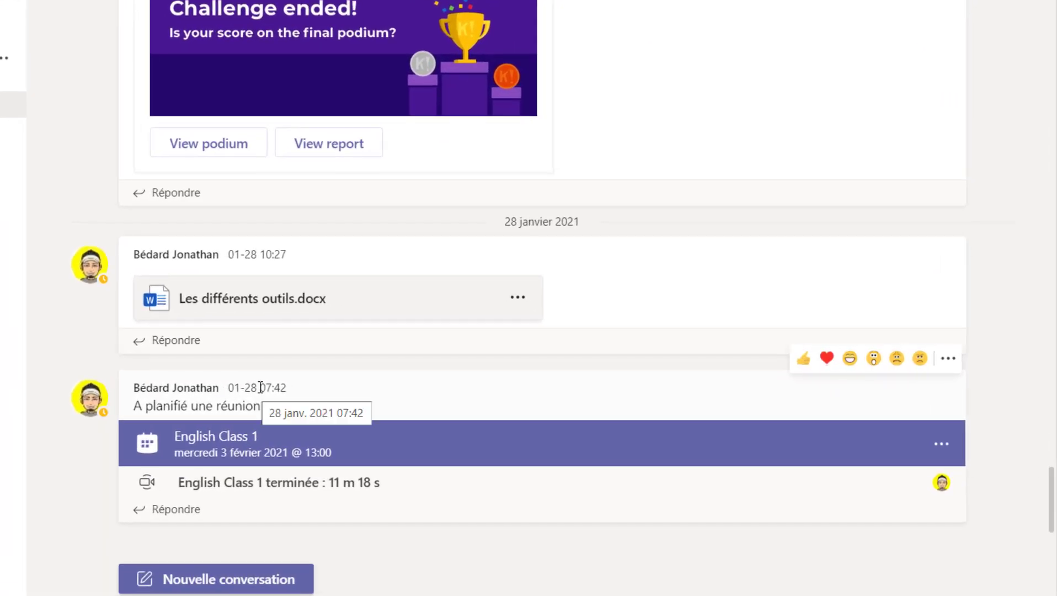
Open the details of the scheduled English Class 1 meeting from its channel post.
{"action": "left_click", "coordinate": [257, 387]}
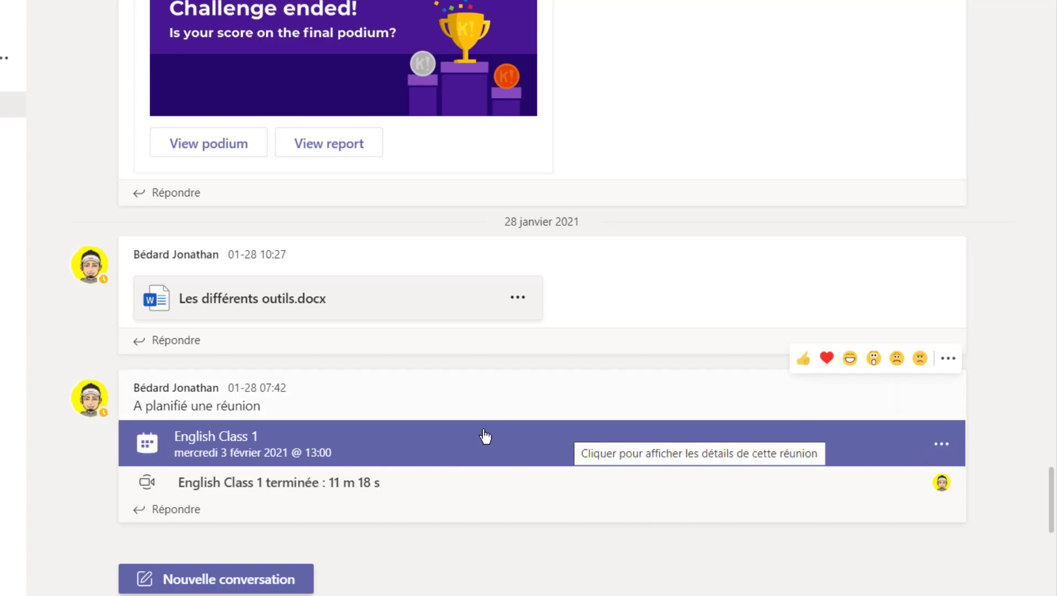
{"action": "left_click", "coordinate": [148, 450]}
{"action": "left_click", "coordinate": [147, 448]}
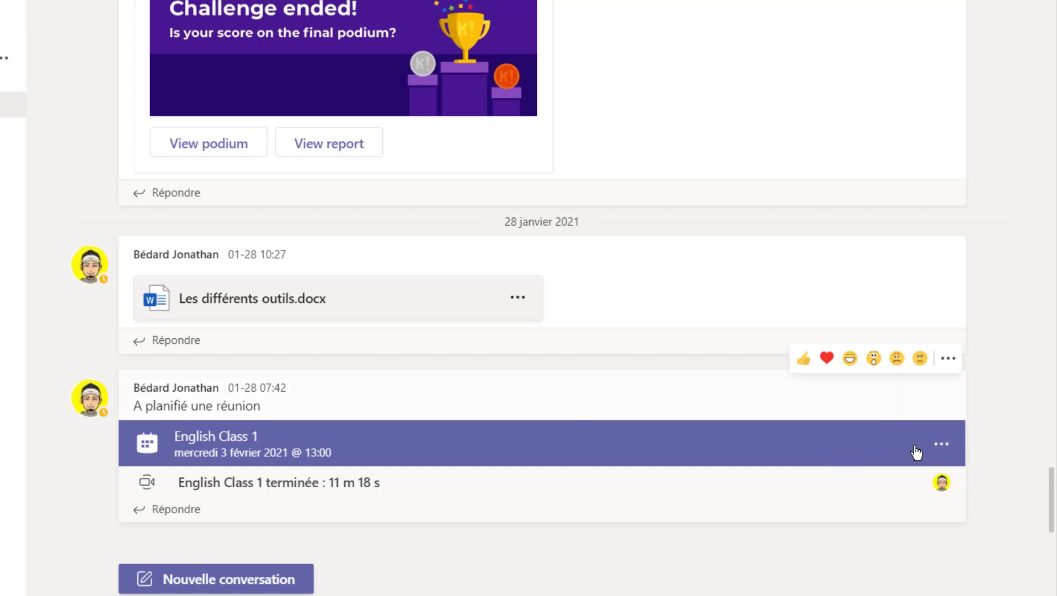
{"action": "left_click", "coordinate": [314, 449]}
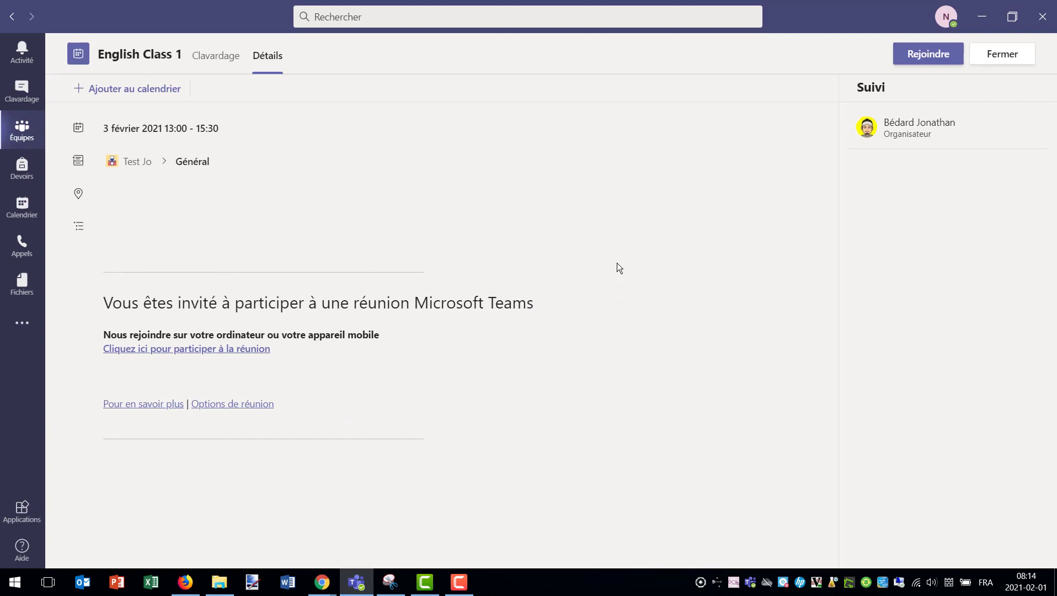
Start joining English Class 1 and test the camera in the video and audio options, leaving it off.
{"action": "left_click", "coordinate": [921, 57]}
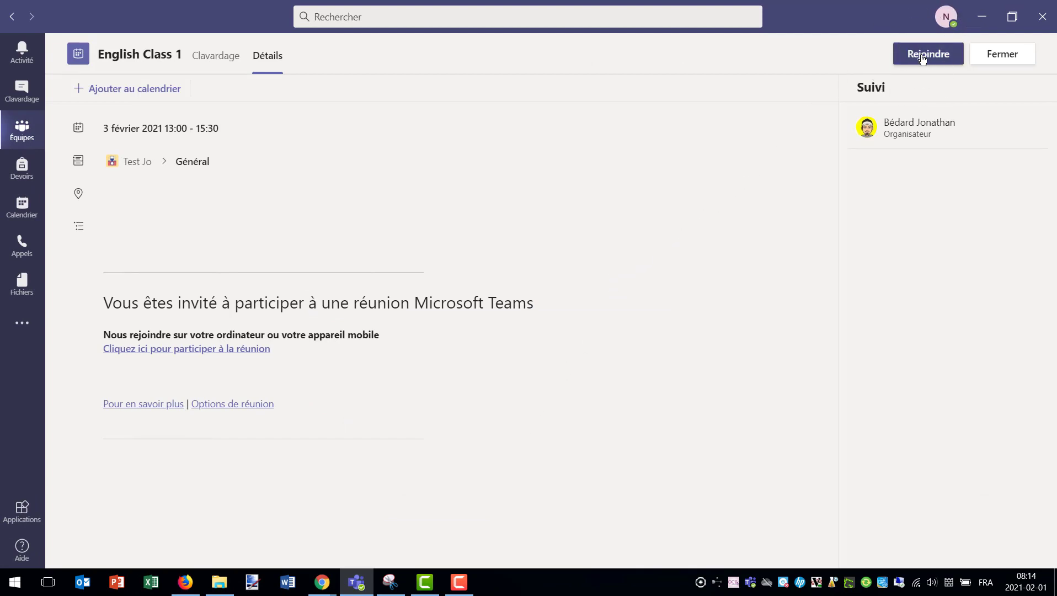
{"action": "left_click", "coordinate": [922, 56]}
{"action": "left_click", "coordinate": [922, 57]}
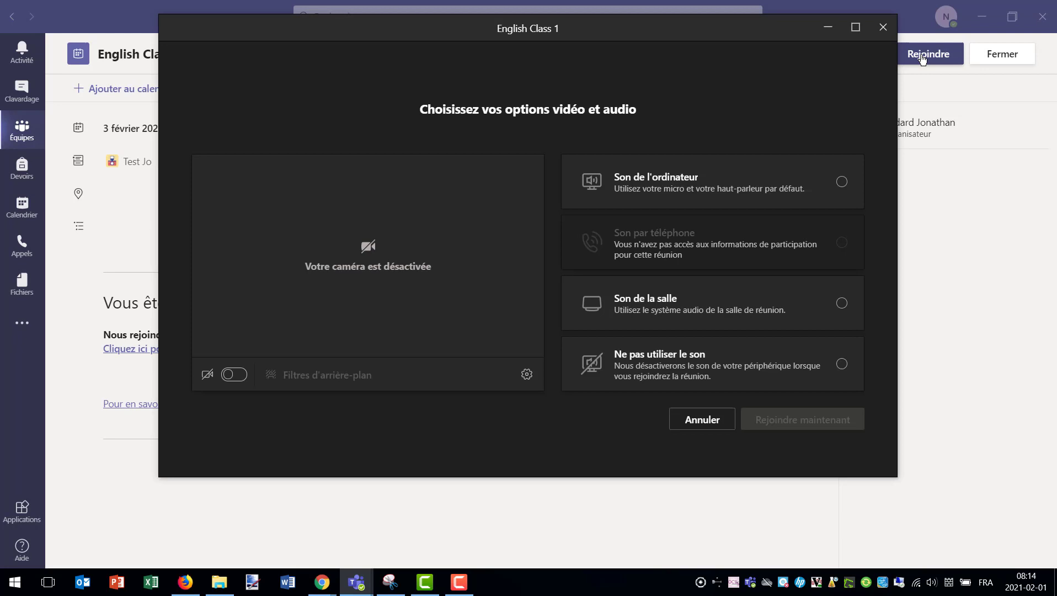
{"action": "left_click_drag", "start_coordinate": [604, 29], "coordinate": [618, 76]}
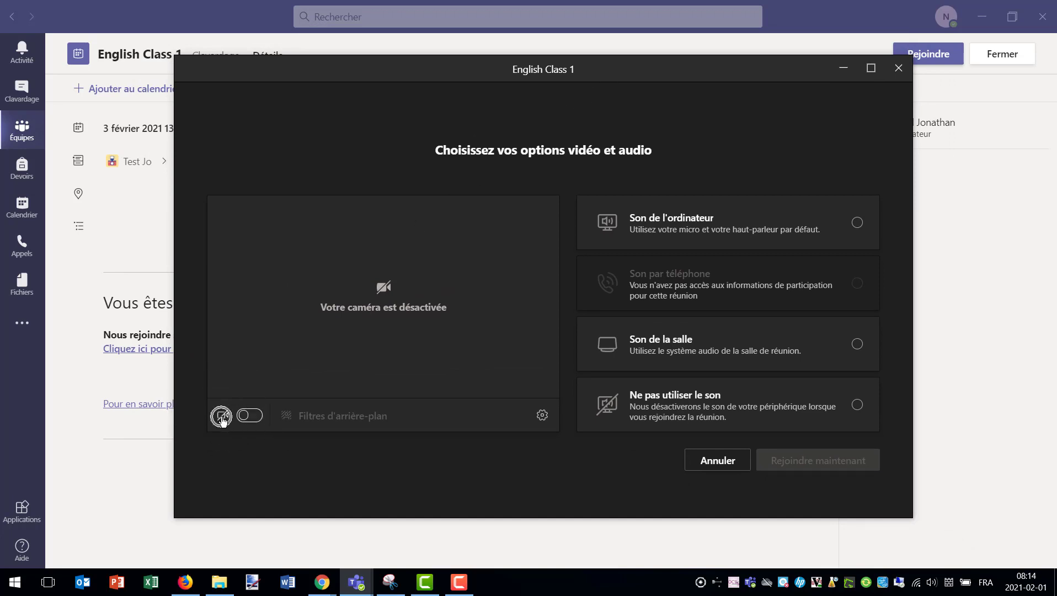
{"action": "left_click", "coordinate": [250, 418]}
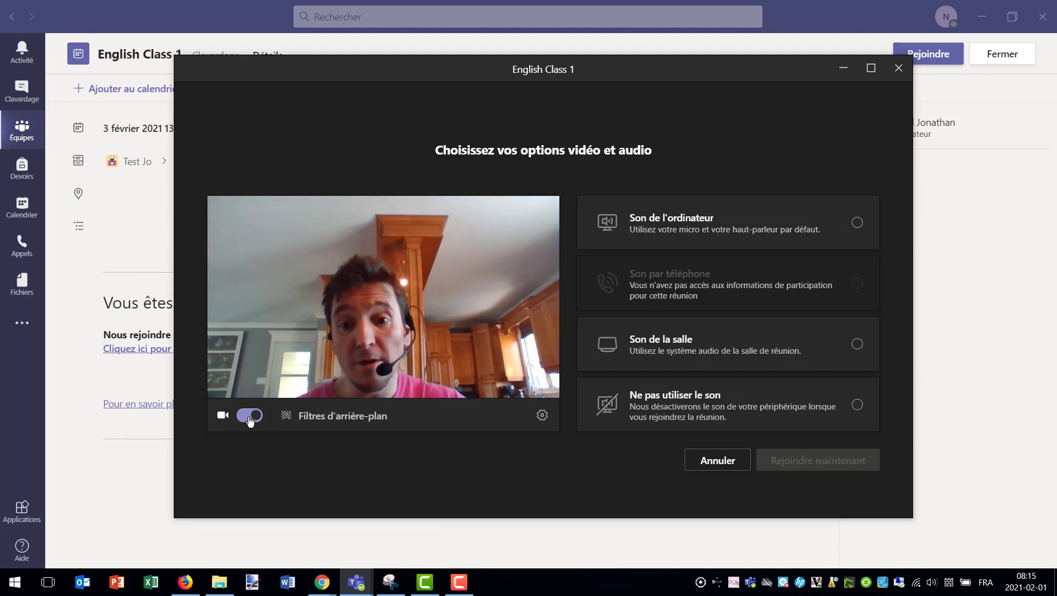
{"action": "left_click", "coordinate": [249, 417]}
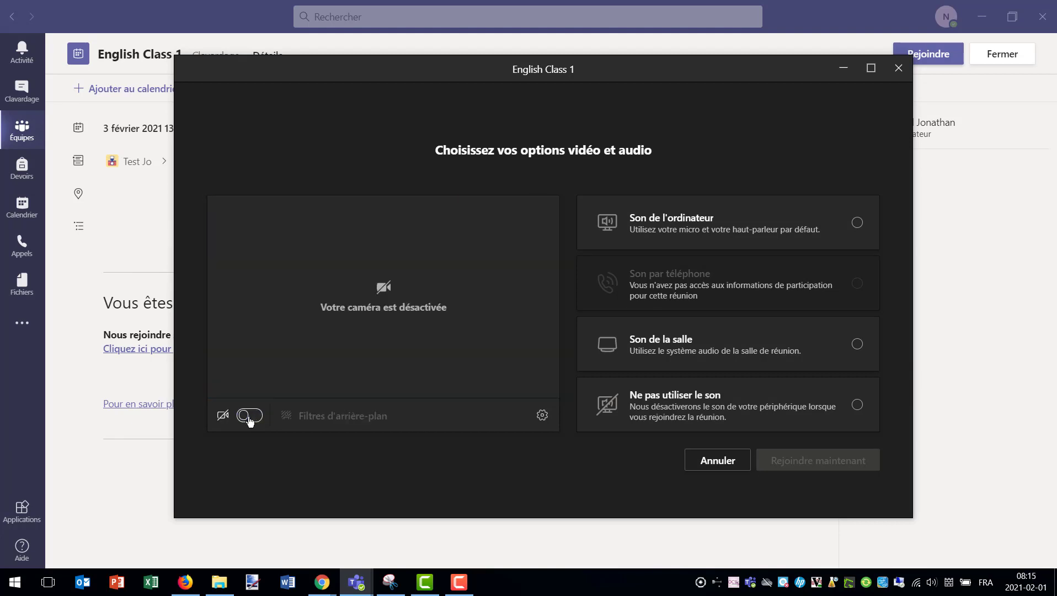
Choose the computer sound for the meeting and switch the microphone off.
{"action": "left_click", "coordinate": [703, 224]}
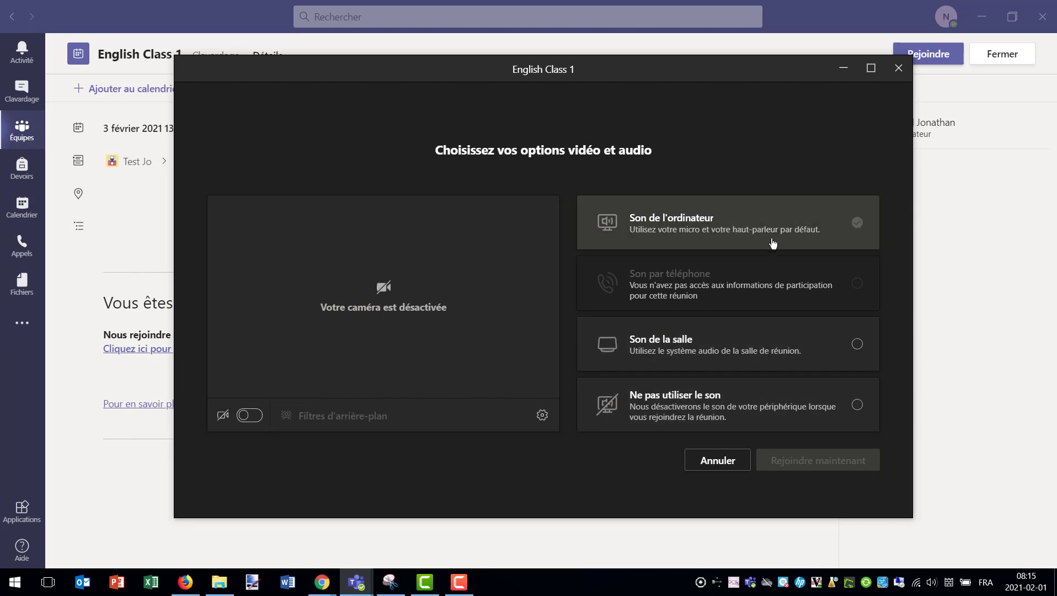
{"action": "left_click", "coordinate": [857, 223]}
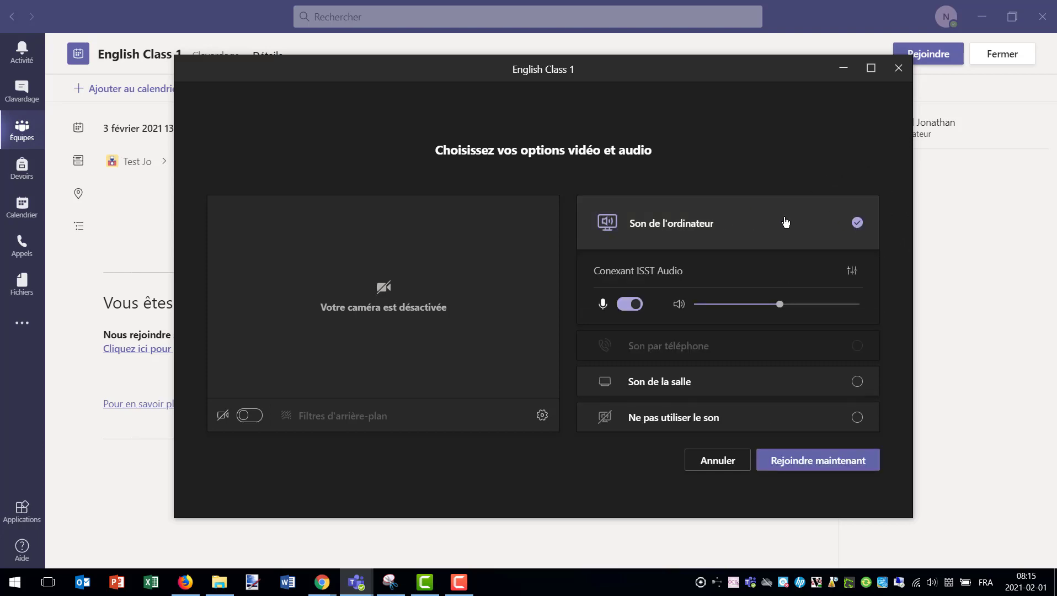
{"action": "left_click", "coordinate": [628, 305]}
{"action": "left_click", "coordinate": [628, 305]}
{"action": "left_click", "coordinate": [625, 307]}
Preview the camera once more with the microphone muted, then switch the camera off.
{"action": "left_click", "coordinate": [247, 417]}
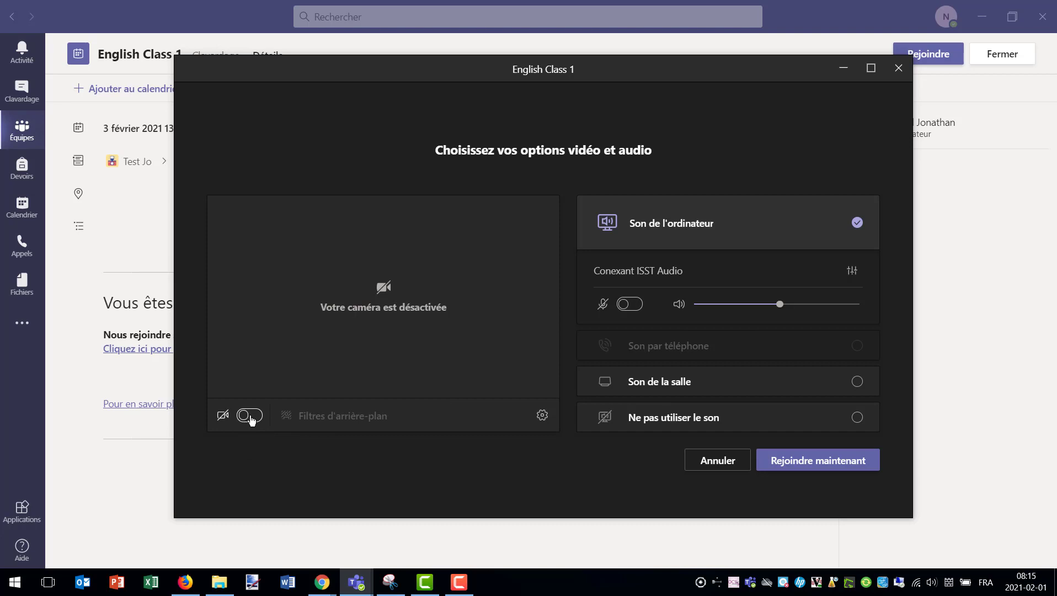
{"action": "left_click", "coordinate": [249, 417]}
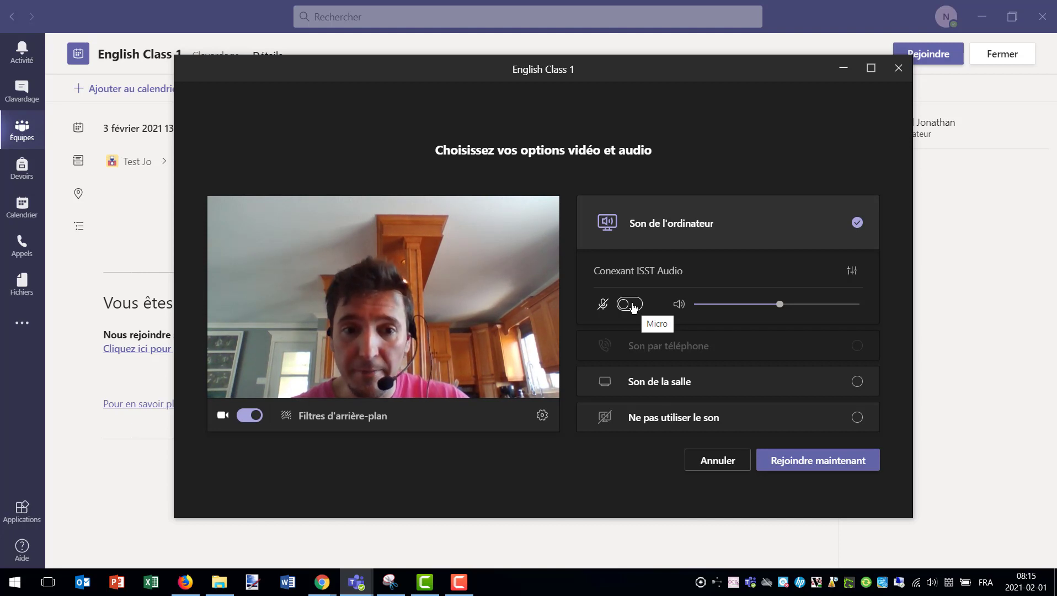
{"action": "left_click", "coordinate": [247, 414]}
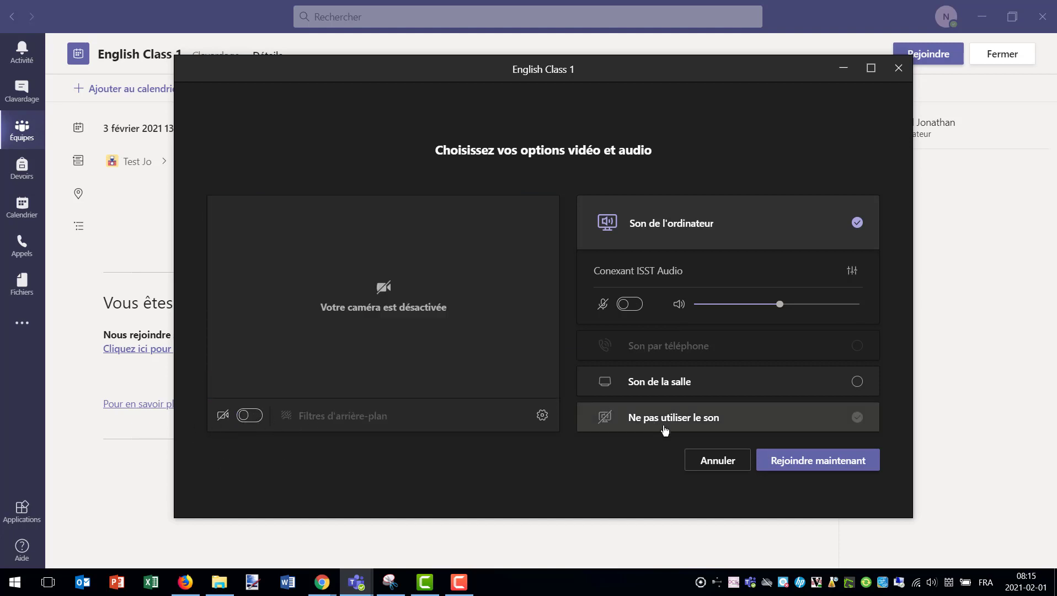
Leave the English Class 1 join window without joining and close the meeting details to return to the Général channel.
{"action": "left_click", "coordinate": [825, 461]}
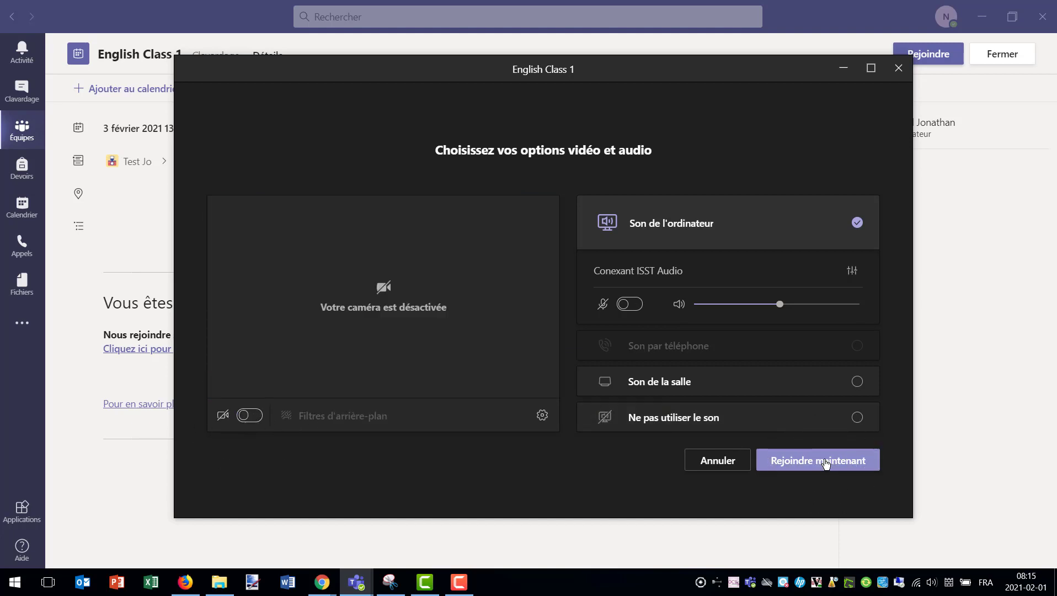
{"action": "left_click", "coordinate": [899, 68]}
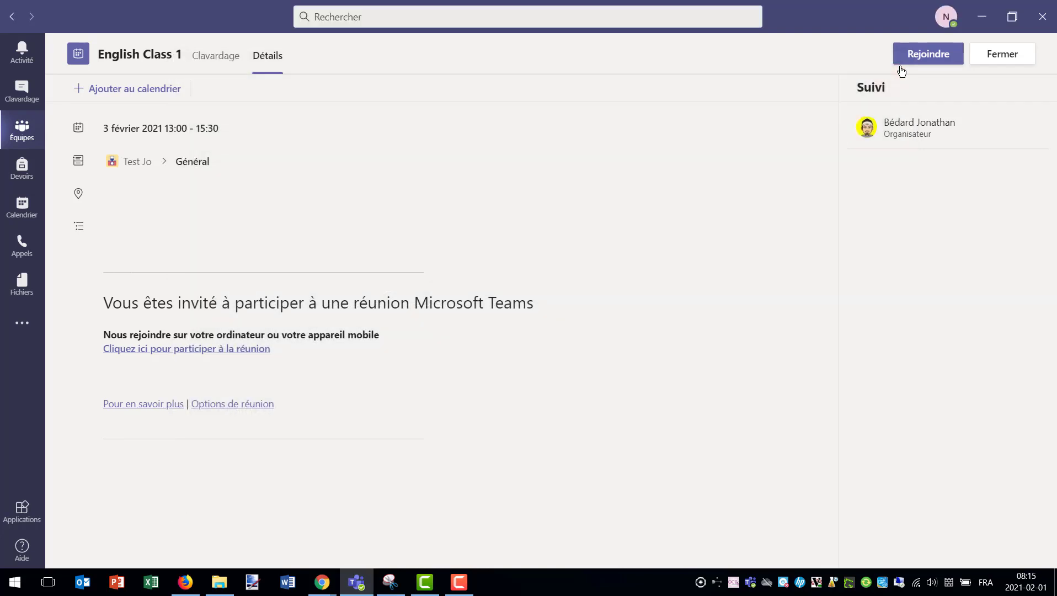
{"action": "left_click", "coordinate": [1002, 54]}
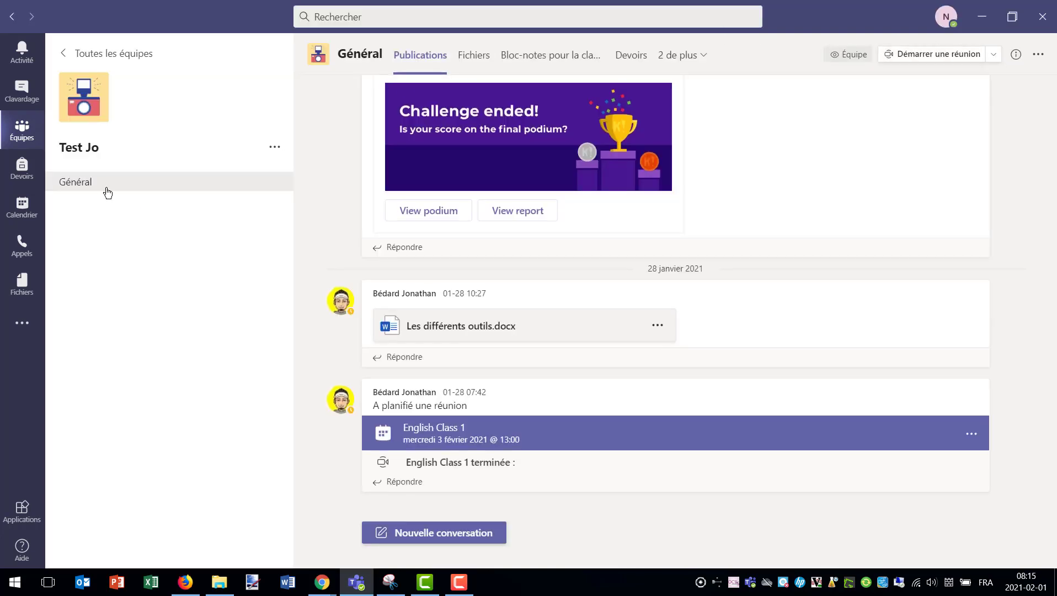
{"action": "left_click", "coordinate": [21, 130]}
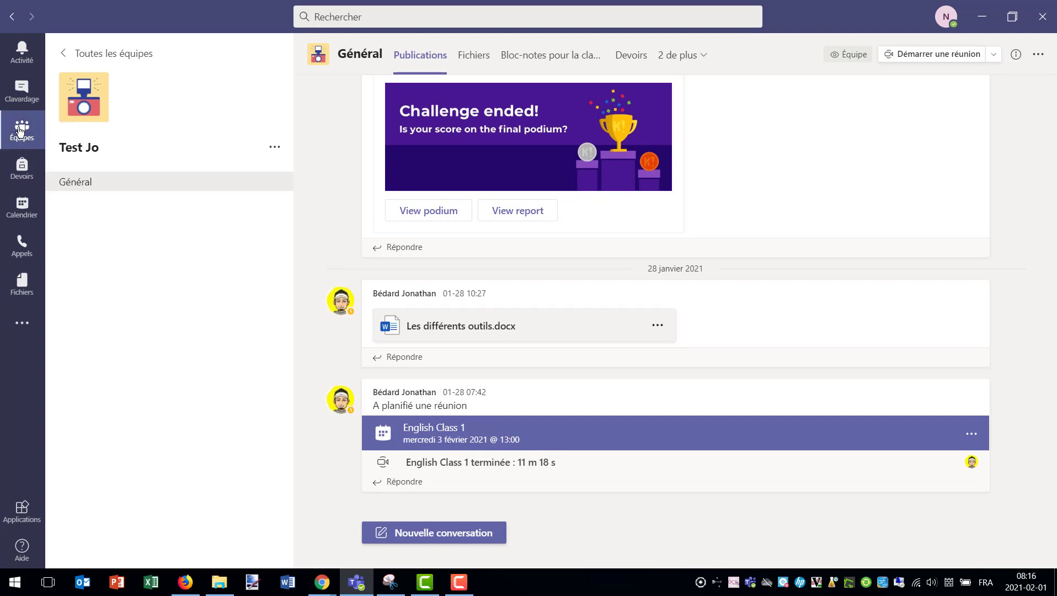
{"action": "left_click", "coordinate": [386, 439]}
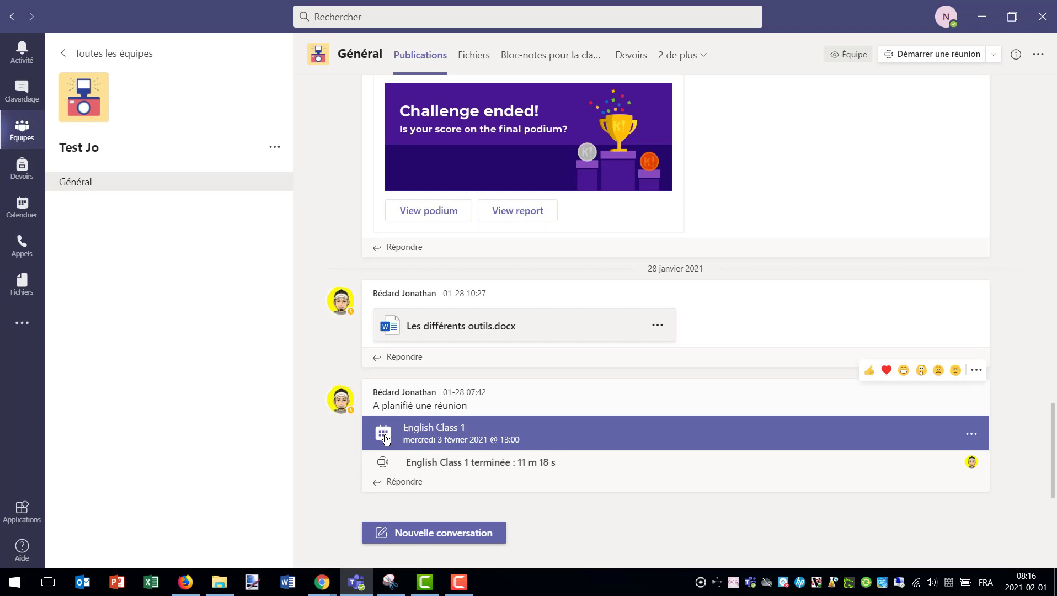
Open the calendar and show the summary of the English Class 1 meeting on Wednesday, February 3.
{"action": "left_click", "coordinate": [22, 210]}
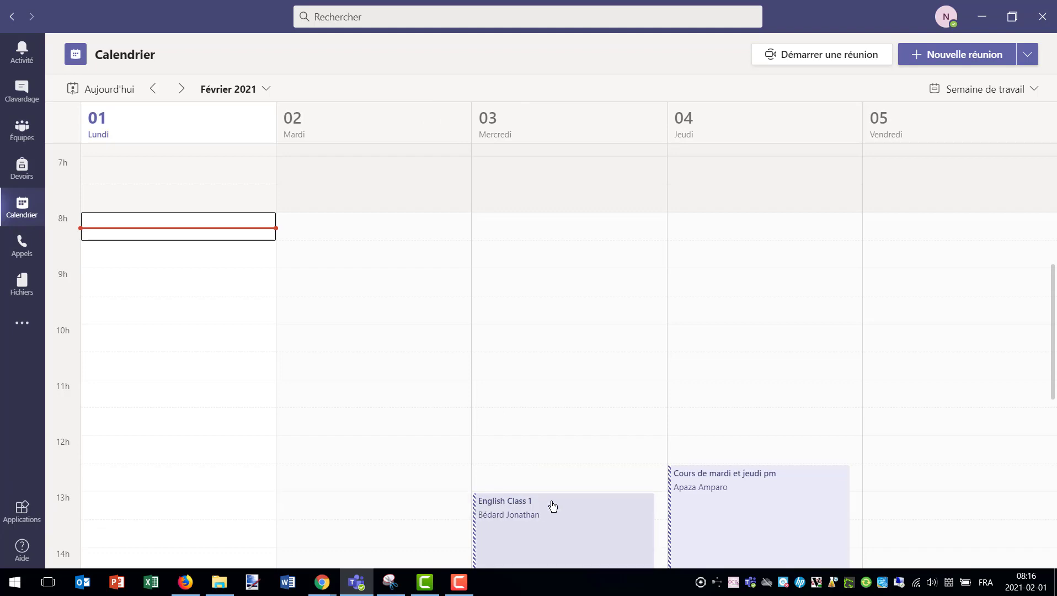
{"action": "scroll", "coordinate": [553, 505], "scroll_direction": "down", "scroll_amount": 3}
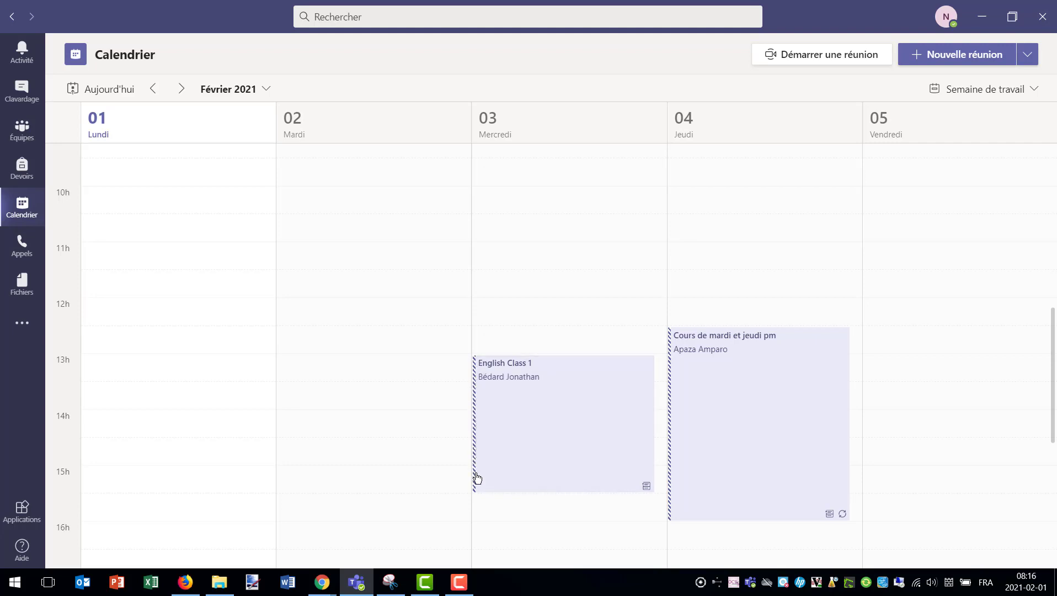
{"action": "left_click", "coordinate": [554, 394]}
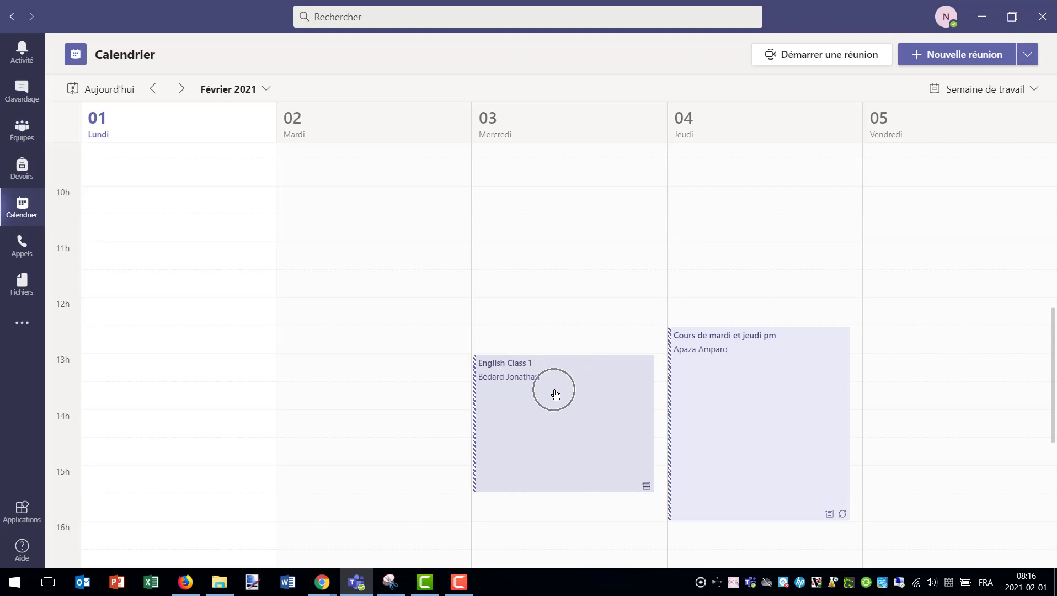
{"action": "left_click", "coordinate": [546, 421]}
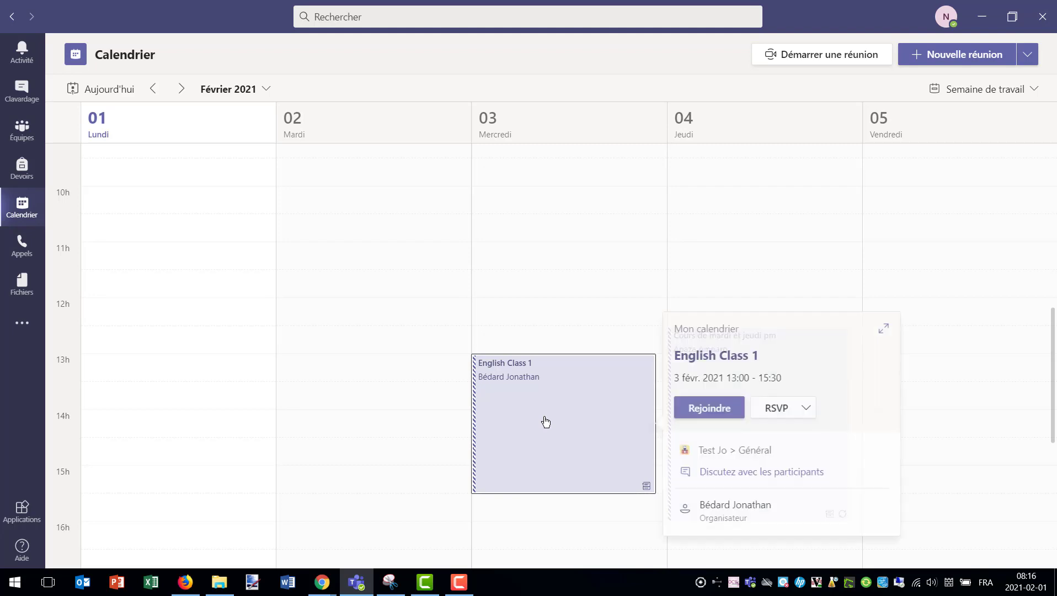
Accept the English Class 1 meeting invitation.
{"action": "left_click", "coordinate": [717, 409]}
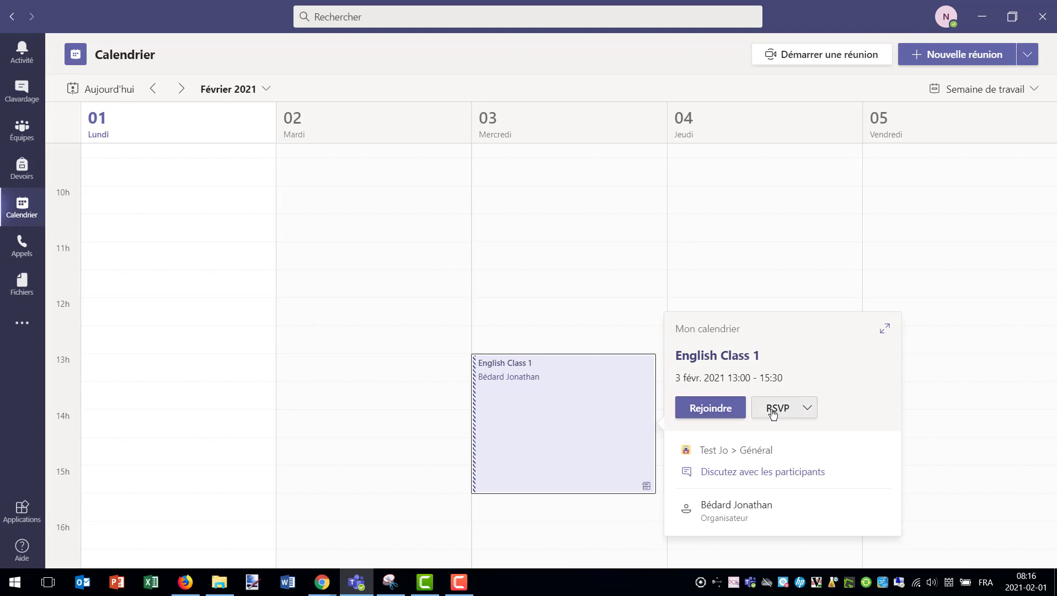
{"action": "left_click", "coordinate": [806, 411]}
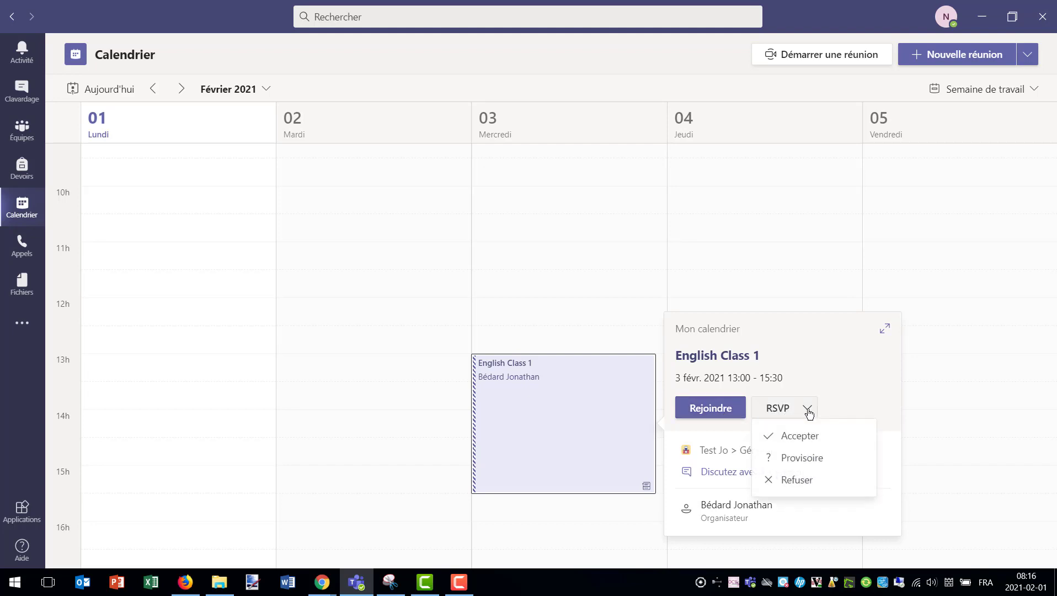
{"action": "left_click", "coordinate": [789, 439]}
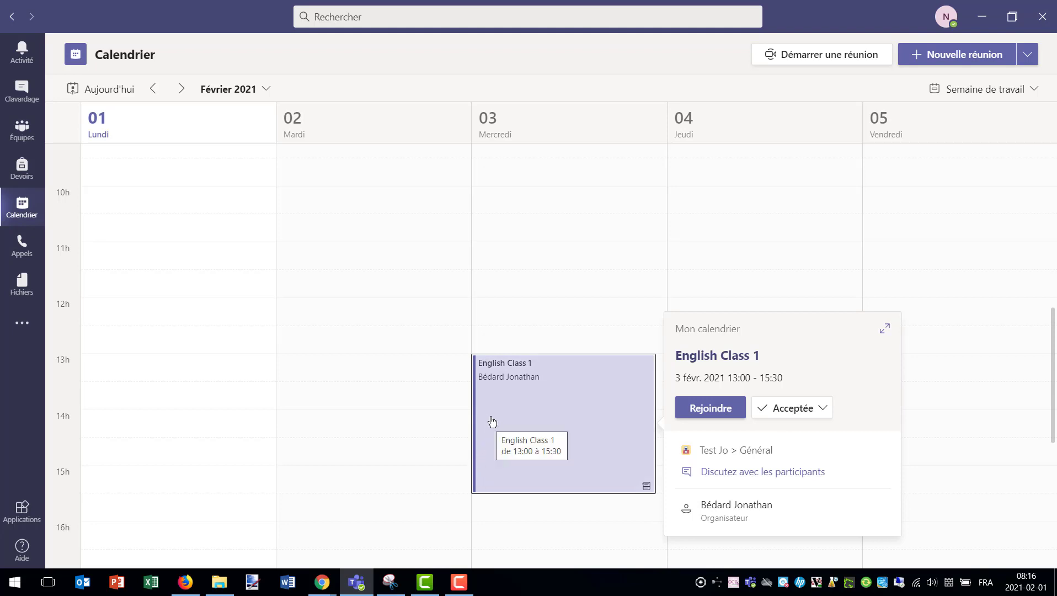
Join English Class 1 with the camera on, computer sound selected and the microphone off.
{"action": "left_click", "coordinate": [721, 408]}
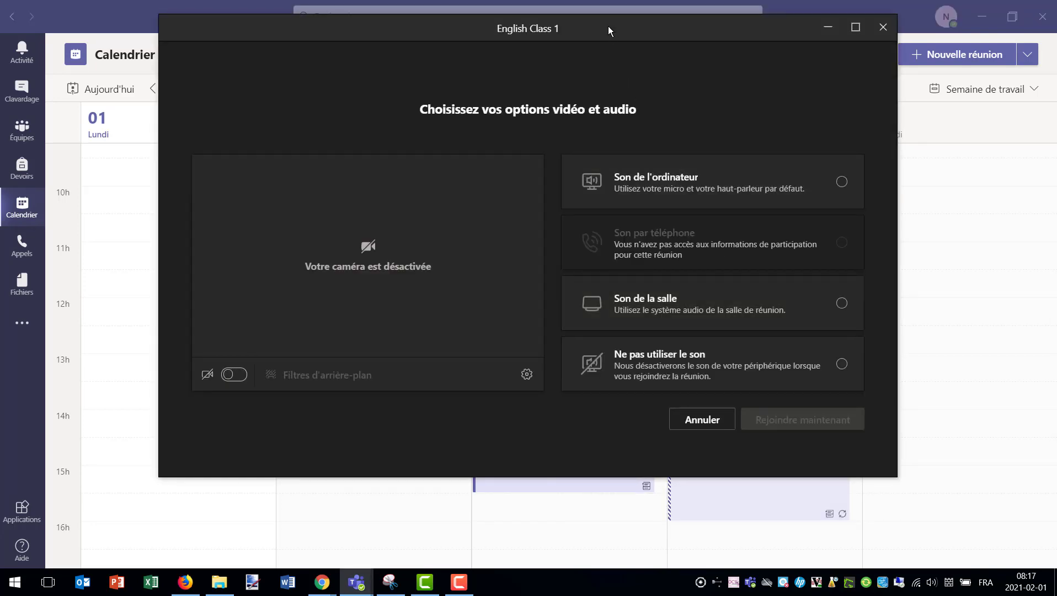
{"action": "left_click_drag", "start_coordinate": [608, 26], "coordinate": [655, 60]}
{"action": "left_click", "coordinate": [279, 407]}
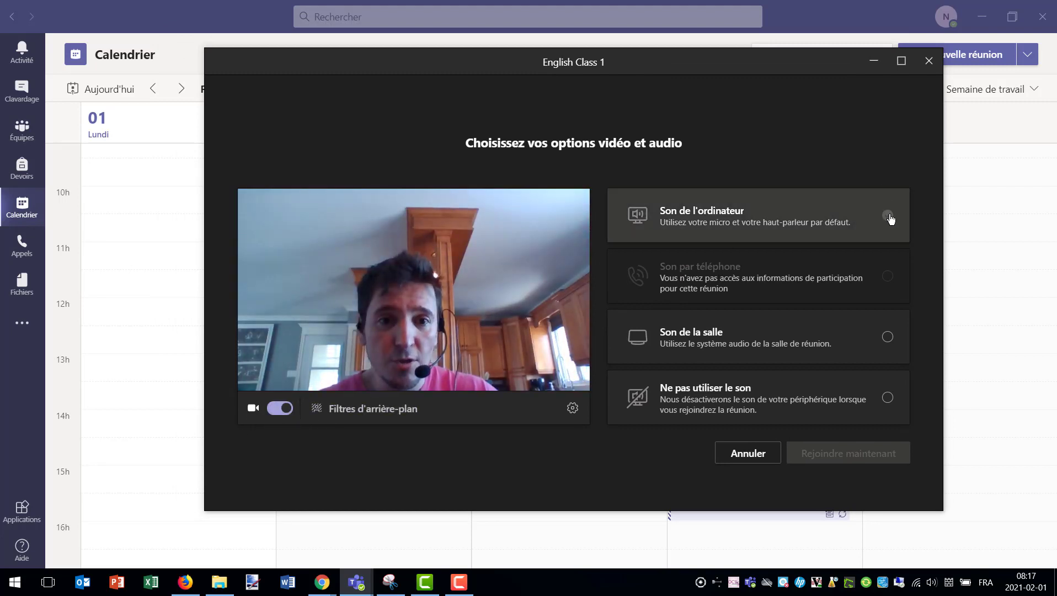
{"action": "left_click", "coordinate": [887, 216]}
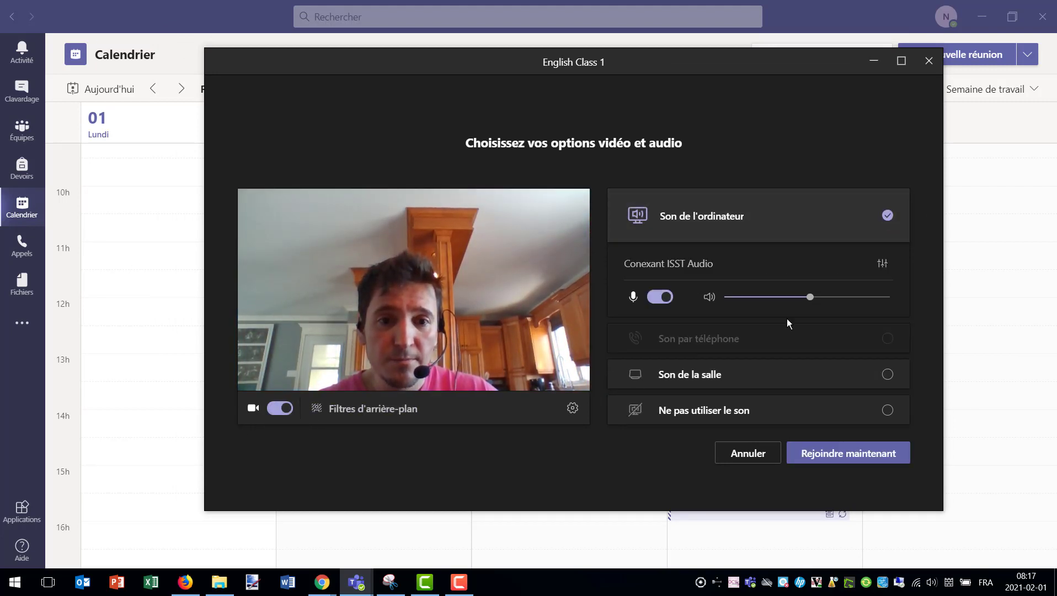
{"action": "left_click", "coordinate": [658, 297]}
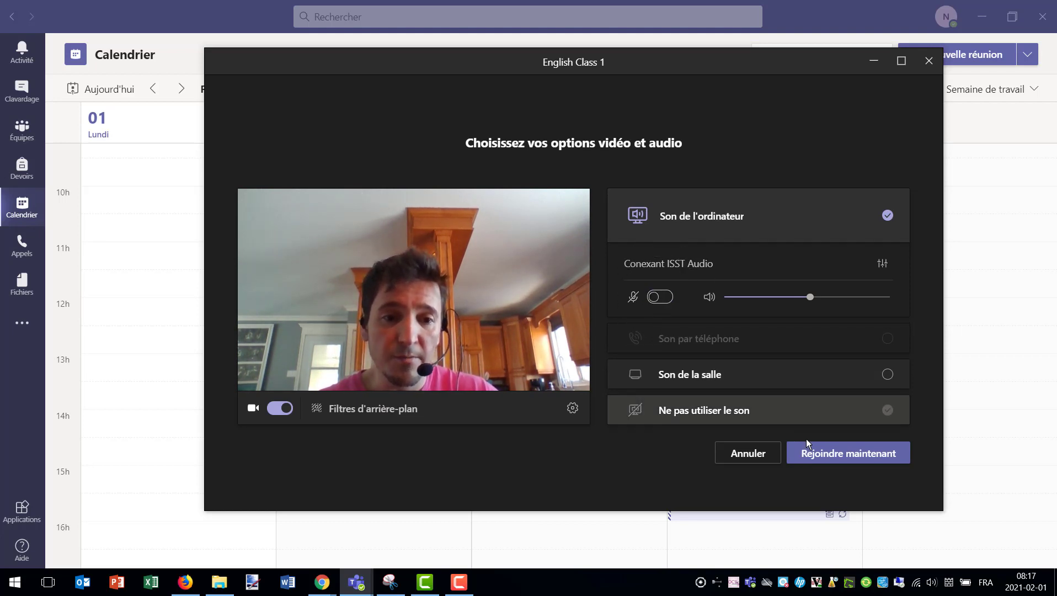
{"action": "left_click", "coordinate": [849, 459]}
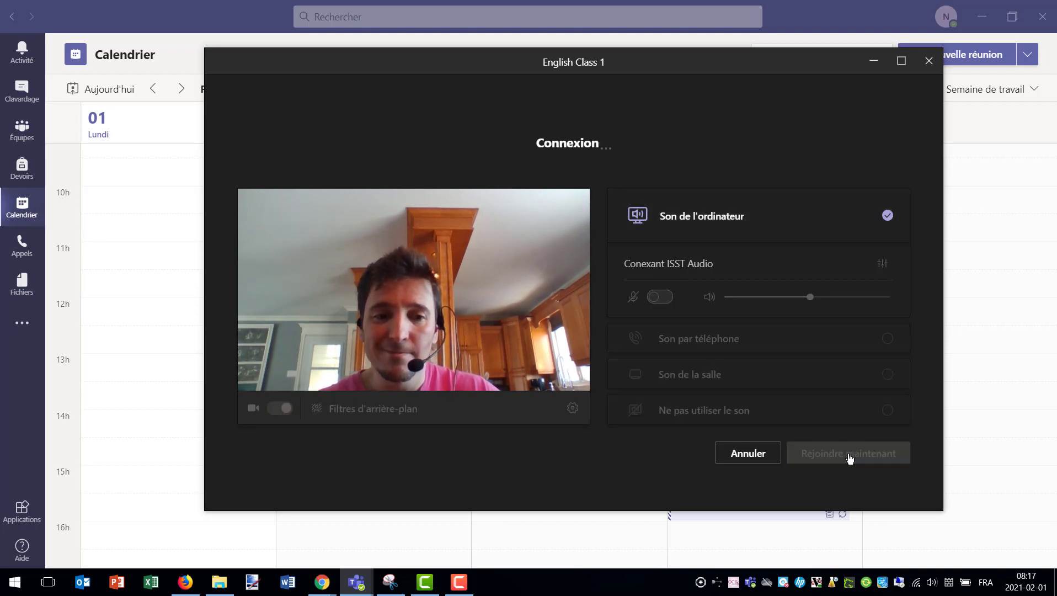